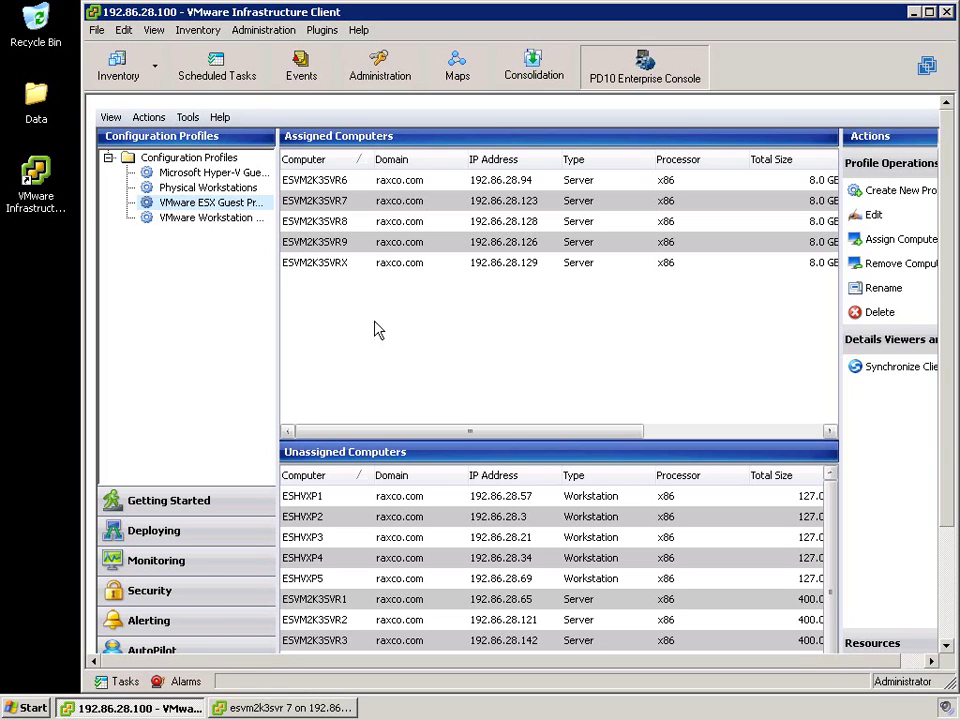
# Review the VMware ESX guest profile's virtual environment settings, then close the options without saving
pyautogui.click(166, 205)
pyautogui.click(899, 218)
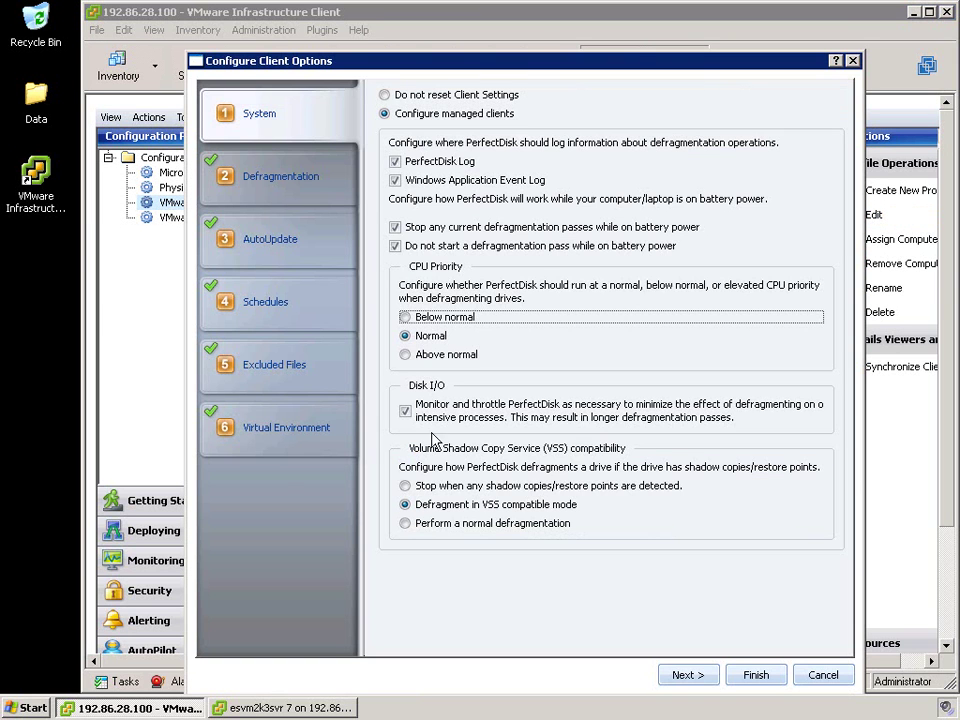
pyautogui.click(272, 426)
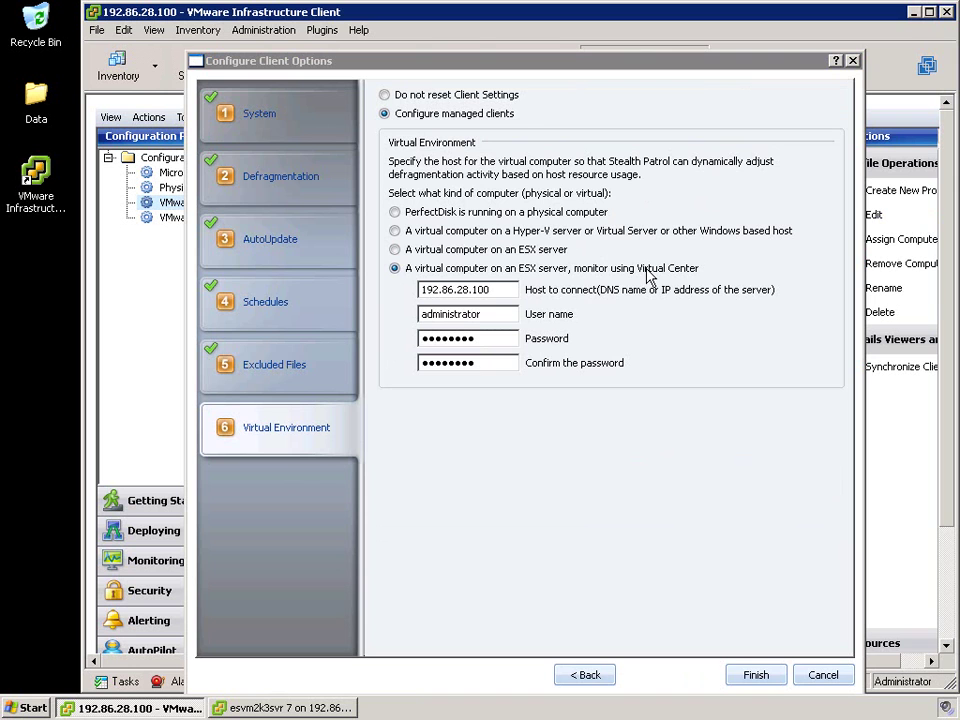
pyautogui.click(823, 675)
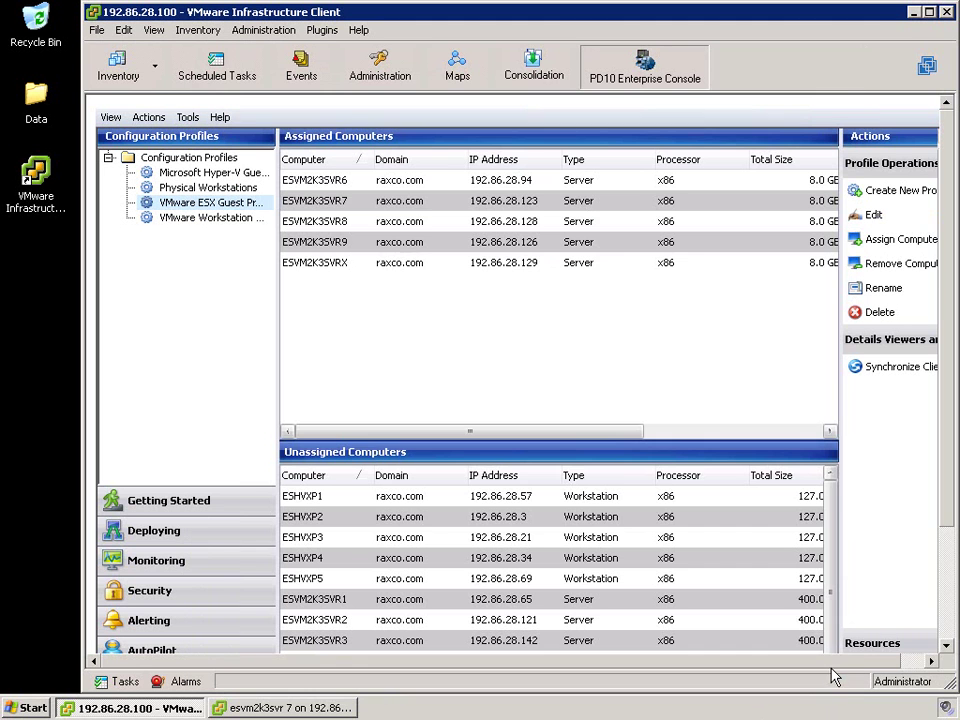
# Show host 192.86.28.166's real-time CPU chart in a maximized Inventory view
pyautogui.click(117, 66)
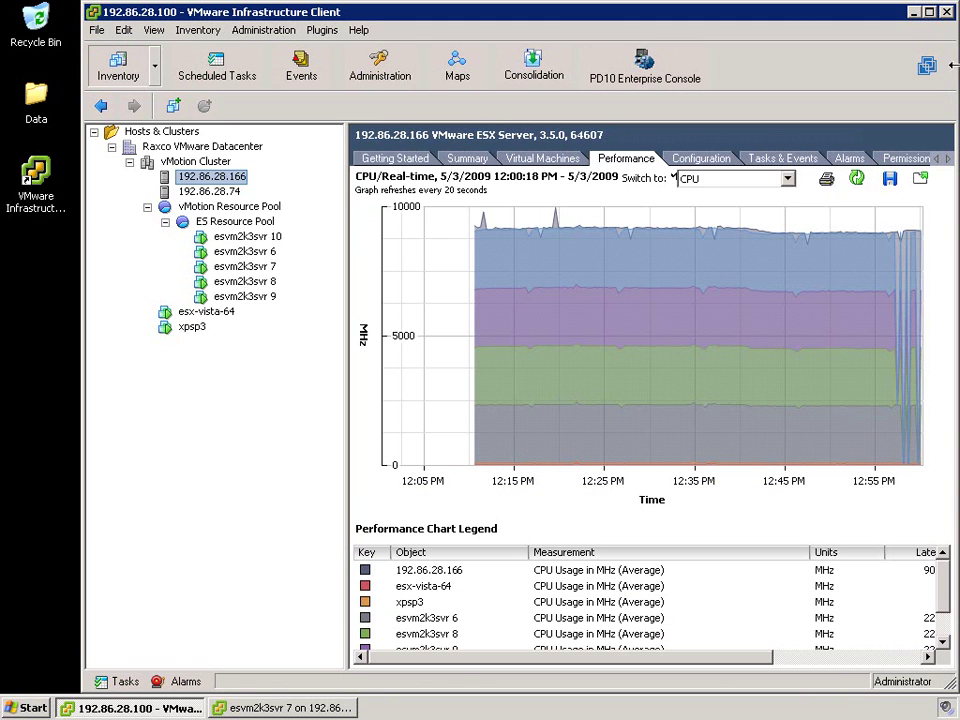
pyautogui.click(929, 12)
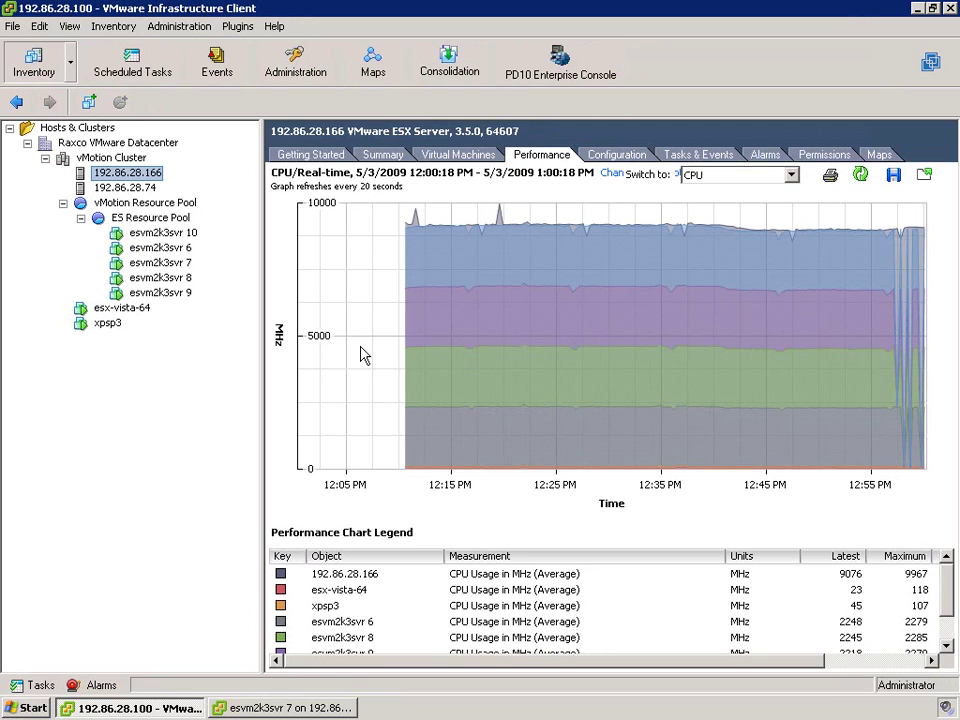
pyautogui.moveTo(548, 345)
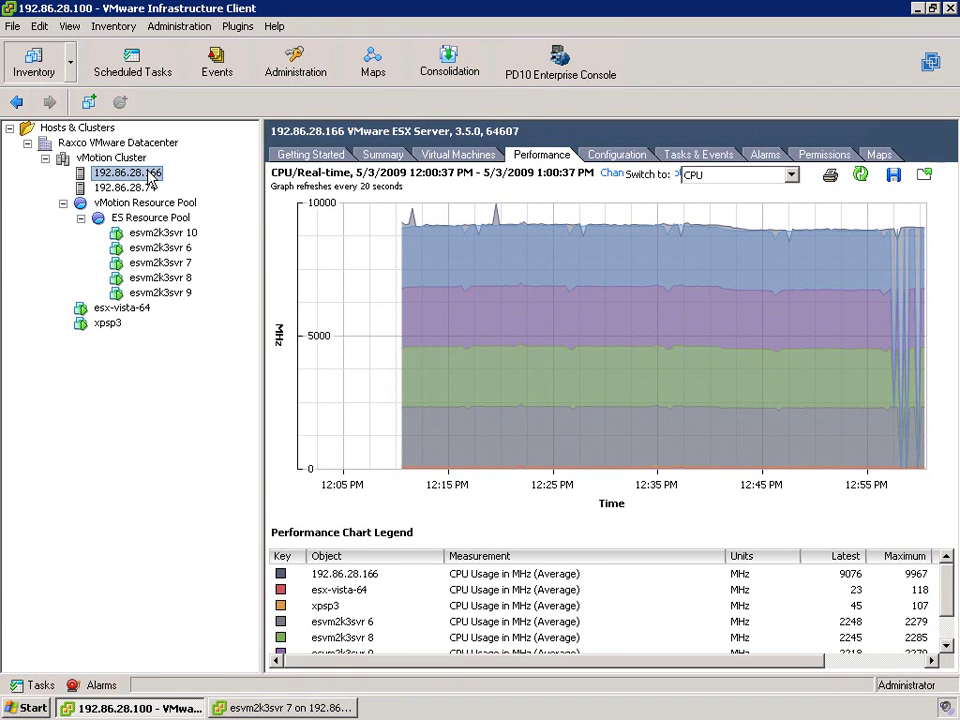
# List the virtual machines on host 192.86.28.166, then on host 192.86.28.74
pyautogui.click(470, 157)
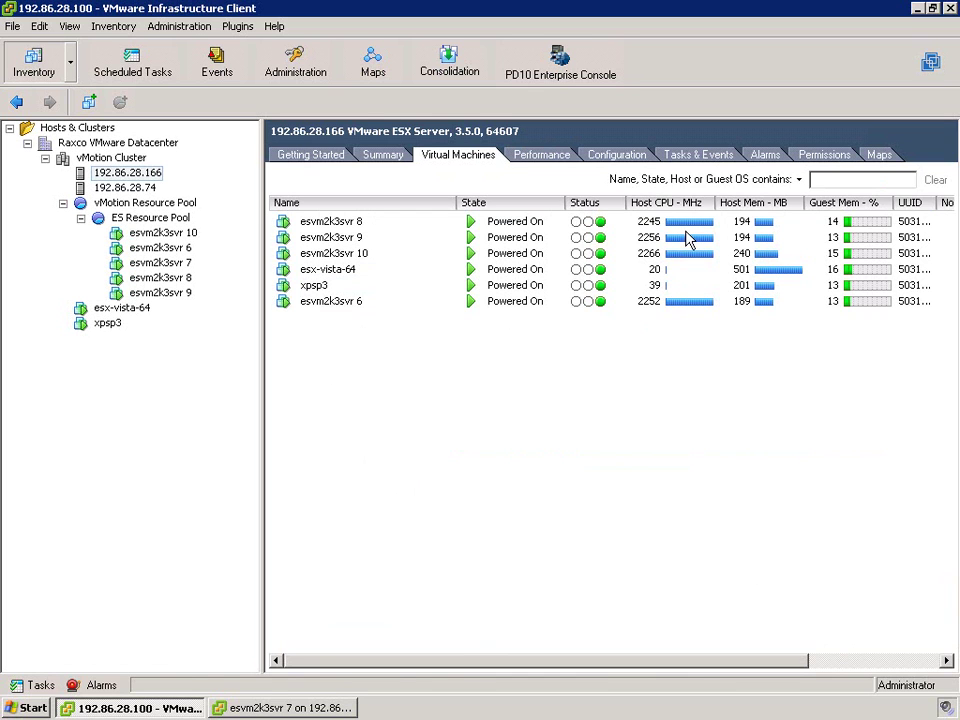
pyautogui.click(137, 190)
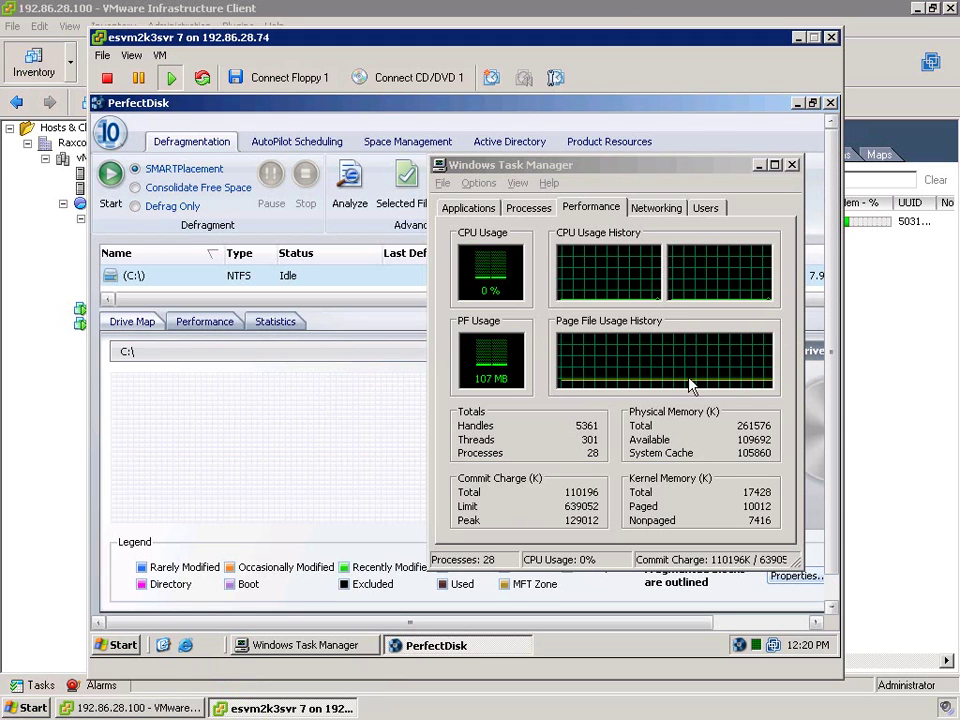
# Shift the VM console right and enable PerfectDisk's Full Auto Schedule, returning to drive C:'s defrag view
pyautogui.click(489, 268)
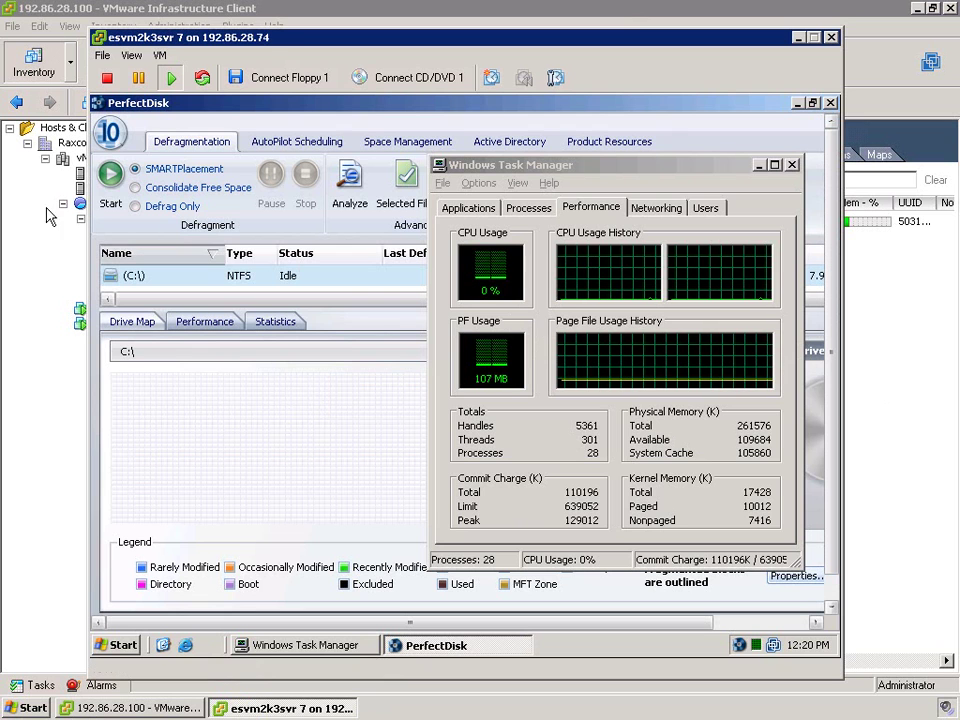
pyautogui.moveTo(280, 45); pyautogui.dragTo(378, 45)
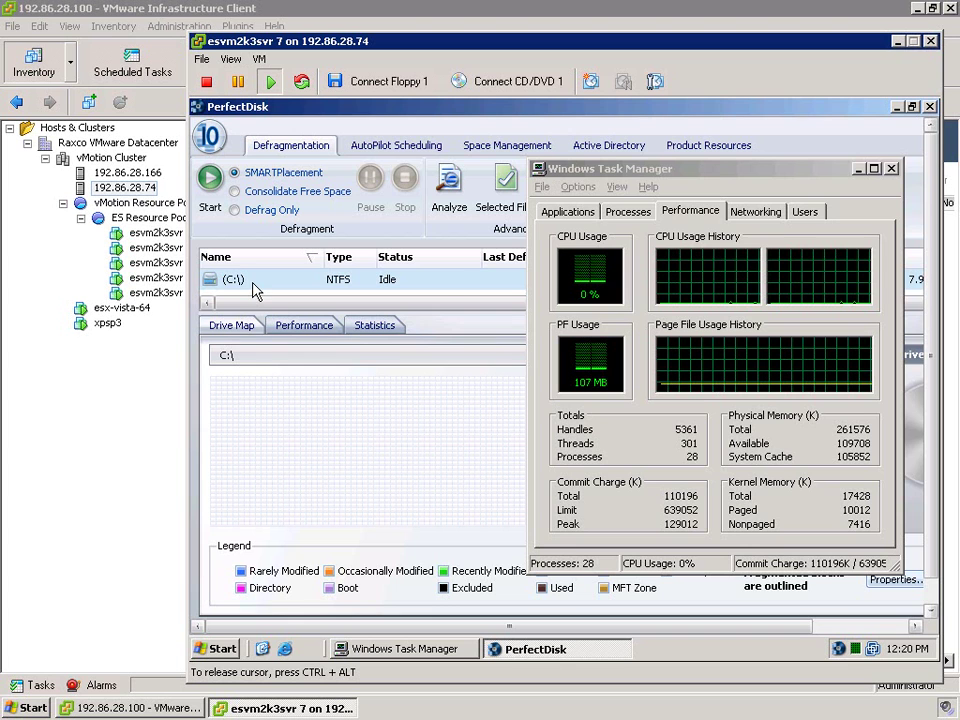
pyautogui.click(405, 146)
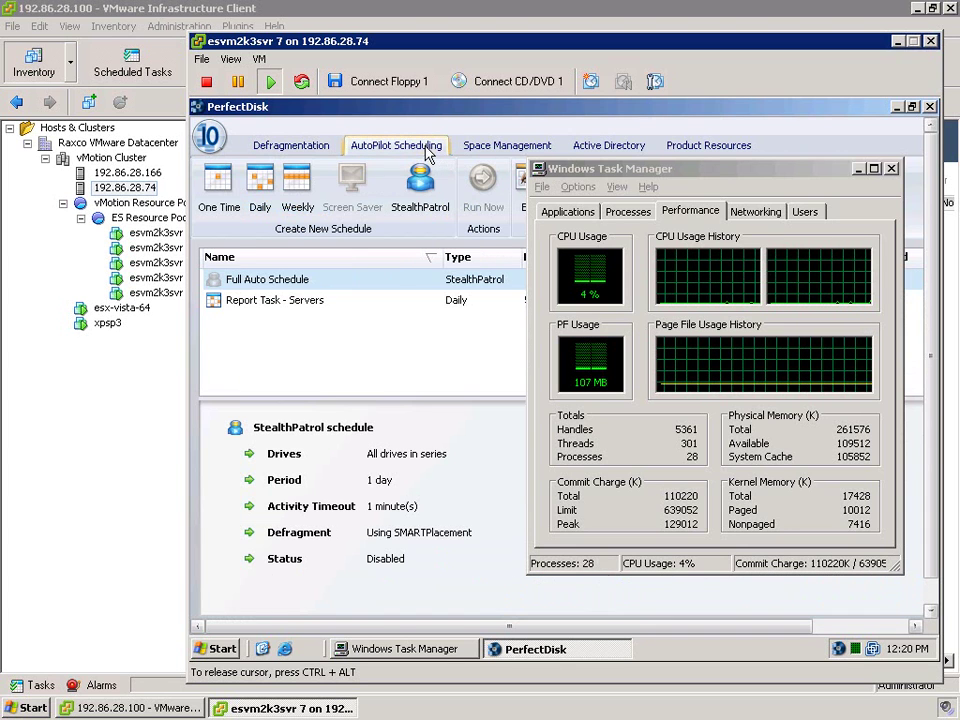
pyautogui.rightClick(320, 288)
pyautogui.click(348, 313)
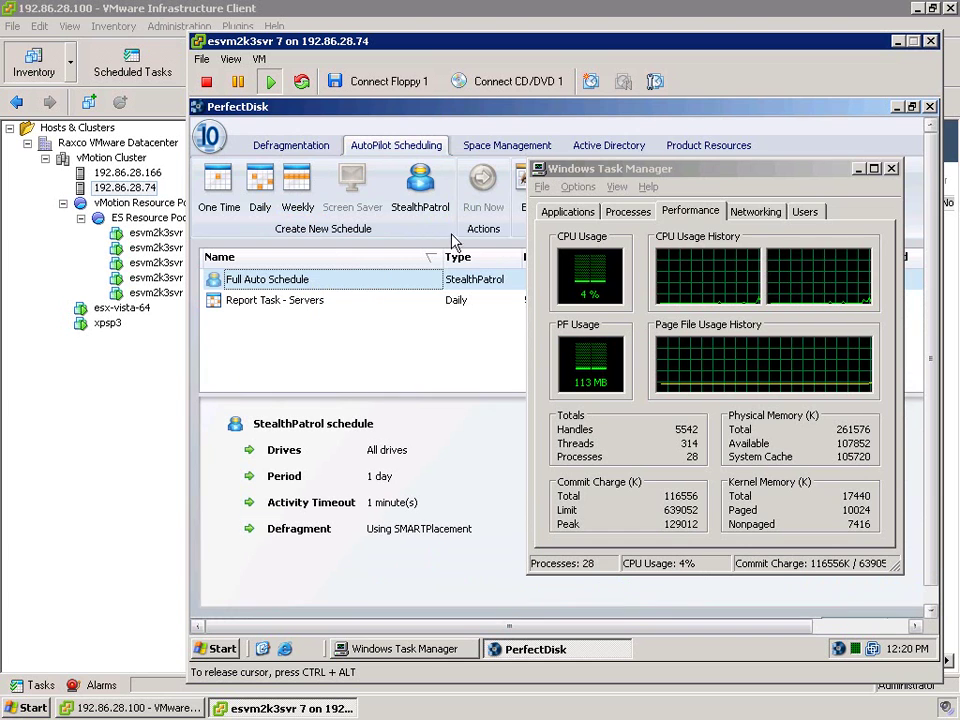
pyautogui.click(287, 148)
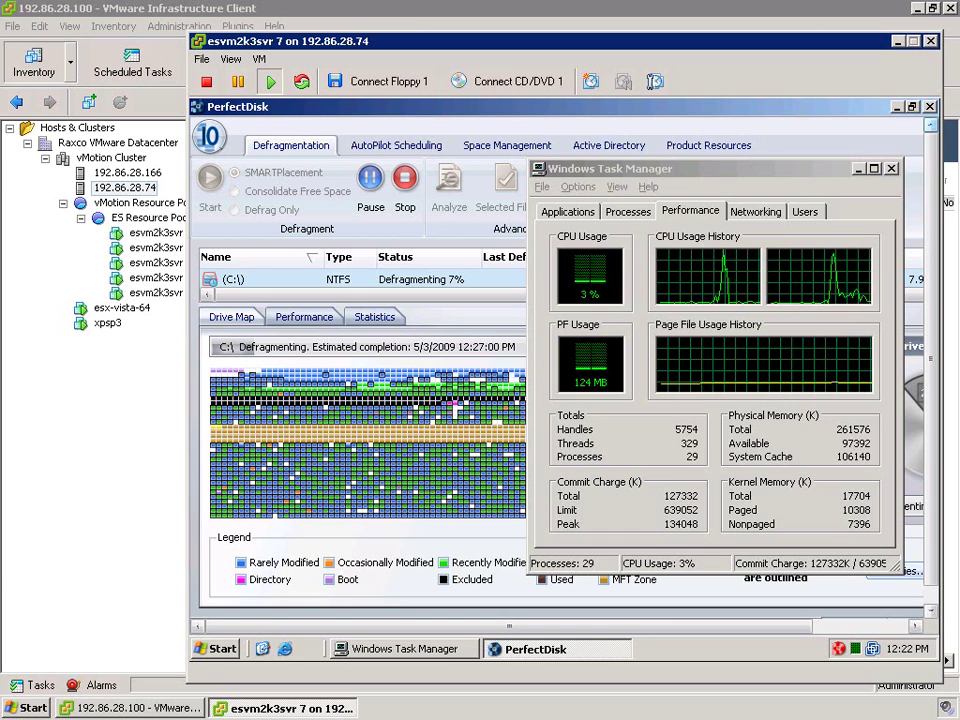
# Drag esvm2k3svr 7 onto host 192.86.28.166 and complete the migration at High Priority
pyautogui.click(829, 28)
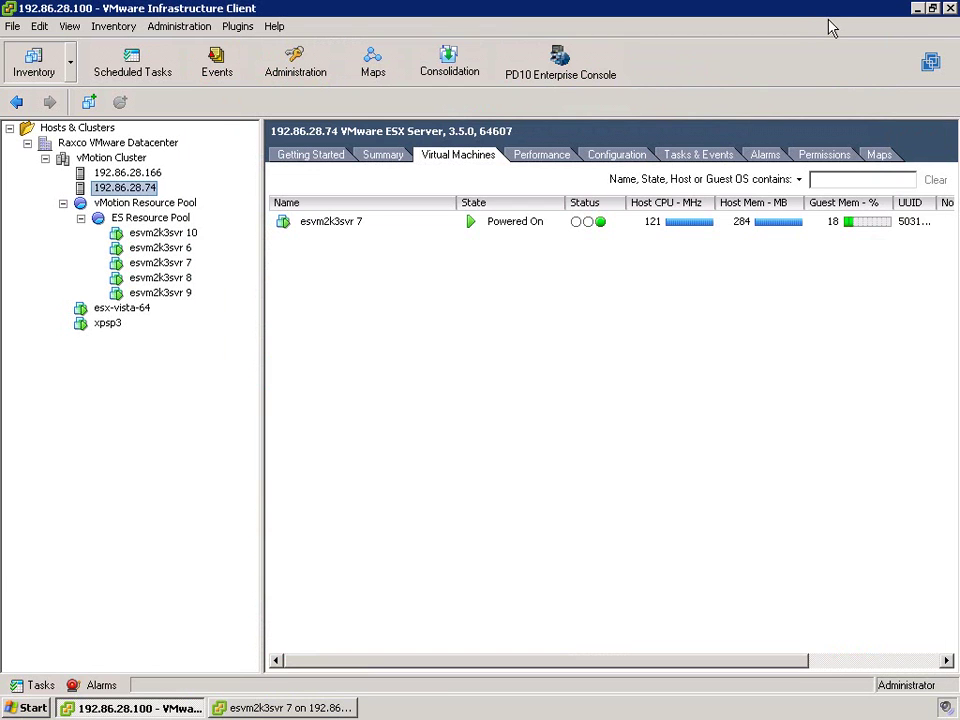
pyautogui.click(137, 266)
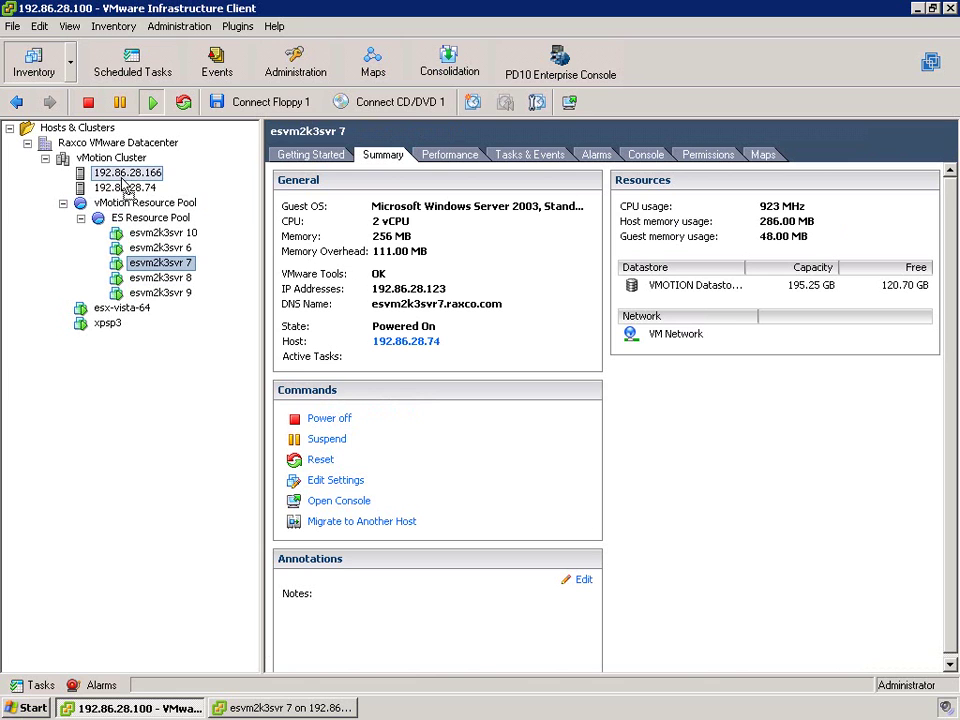
pyautogui.moveTo(123, 183); pyautogui.dragTo(110, 180)
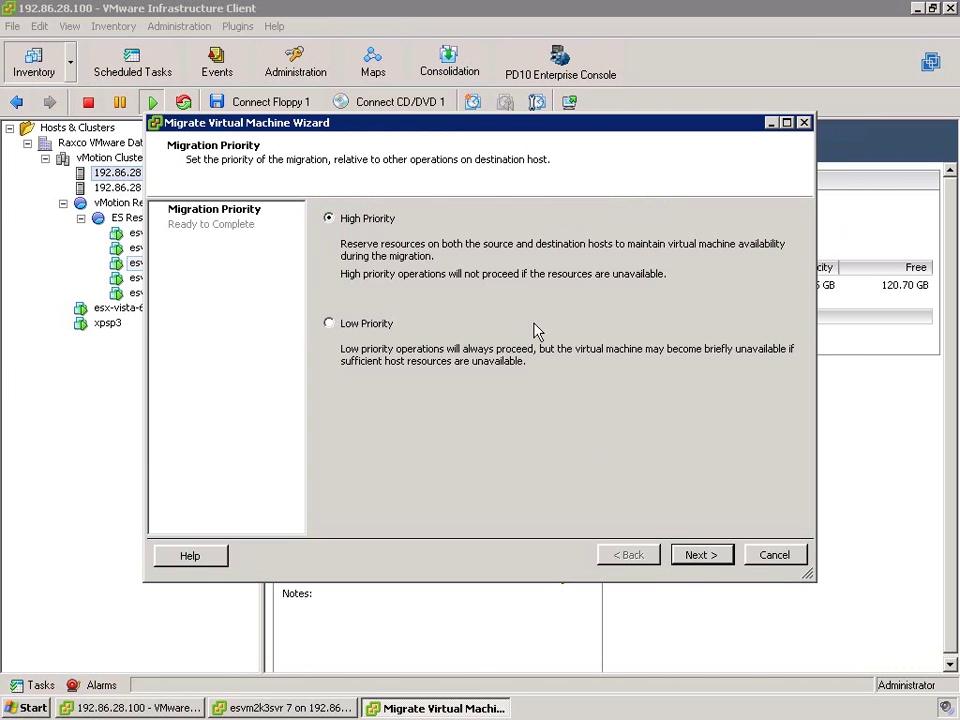
pyautogui.click(694, 556)
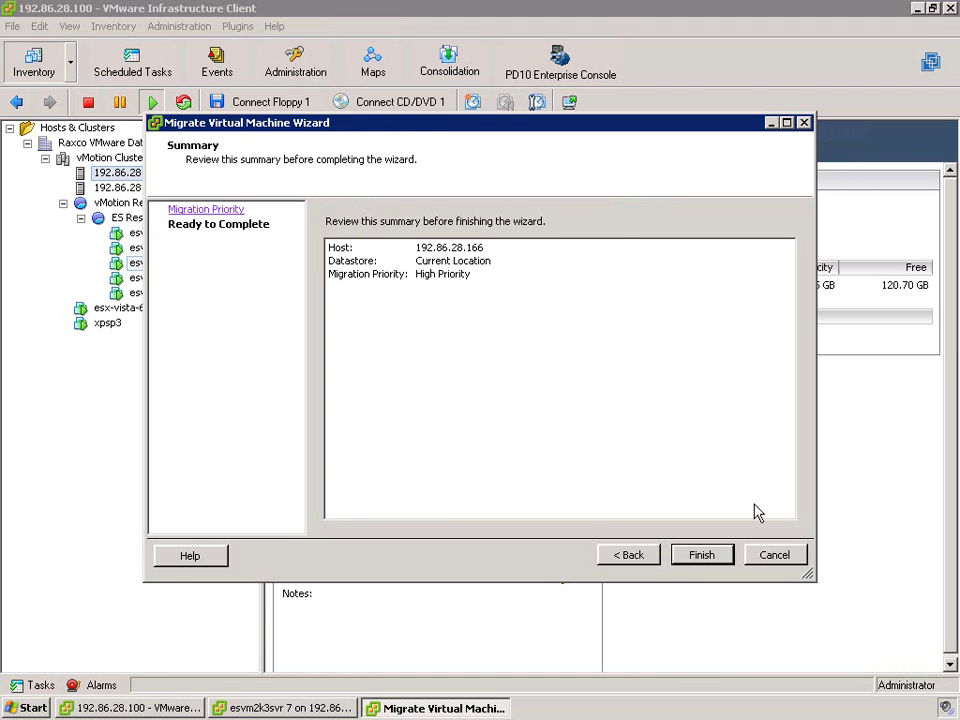
pyautogui.click(679, 554)
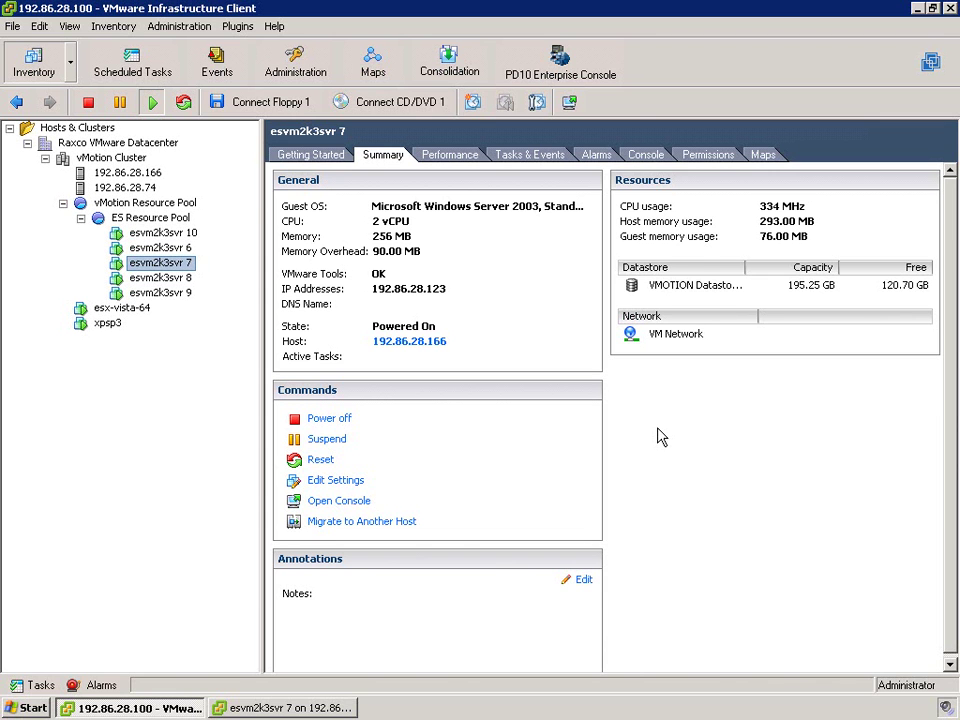
# Review host 192.86.28.166's virtual machines and tasks, then bring up the esvm2k3svr 7 console
pyautogui.click(125, 173)
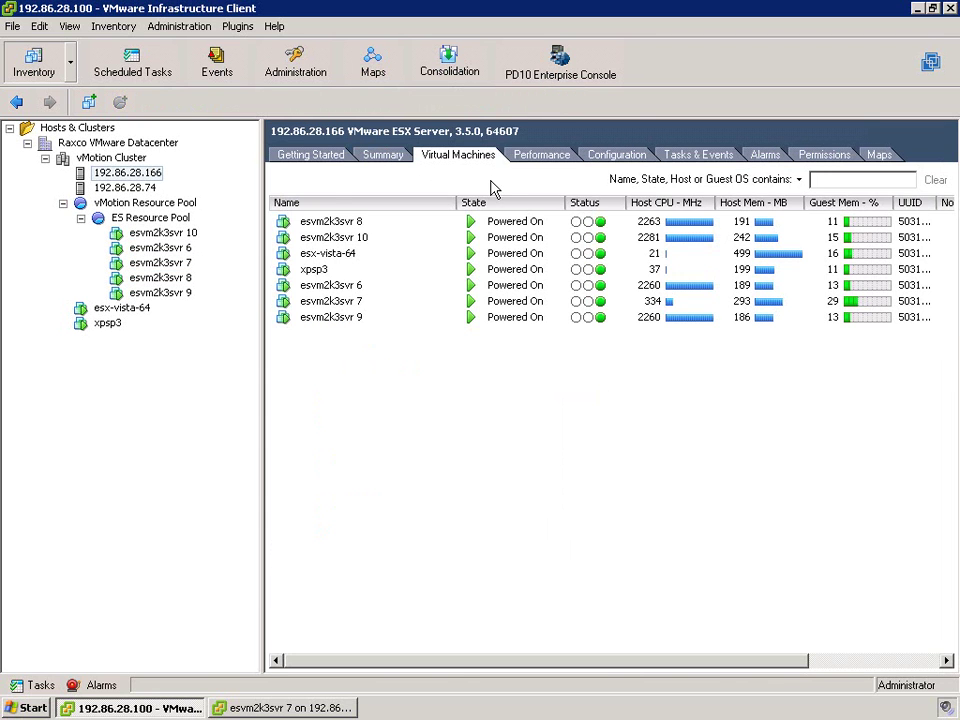
pyautogui.click(727, 156)
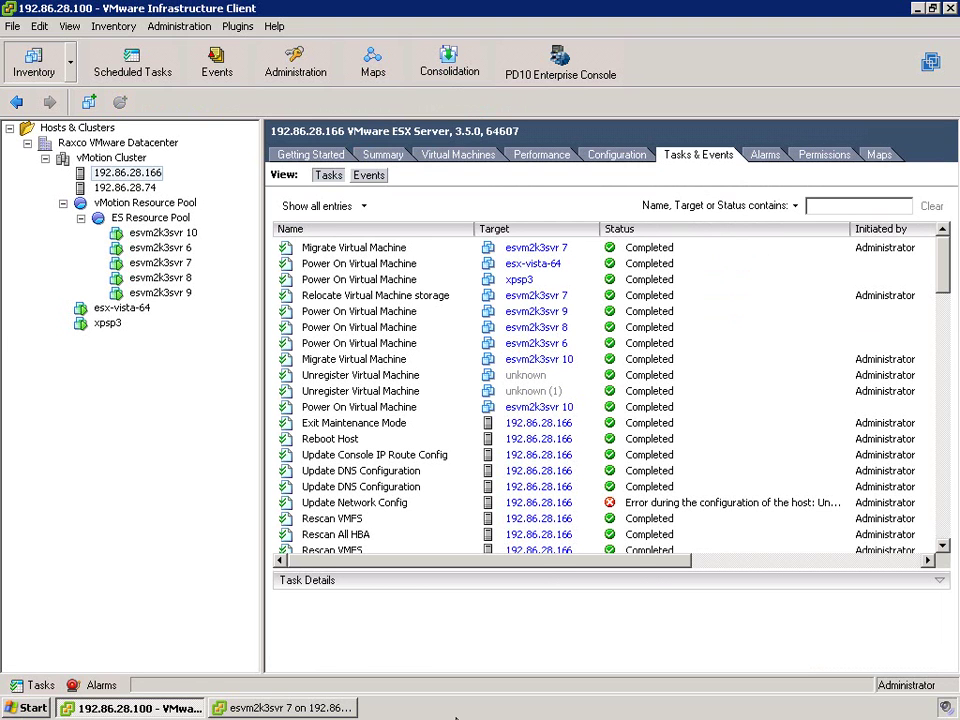
pyautogui.click(336, 708)
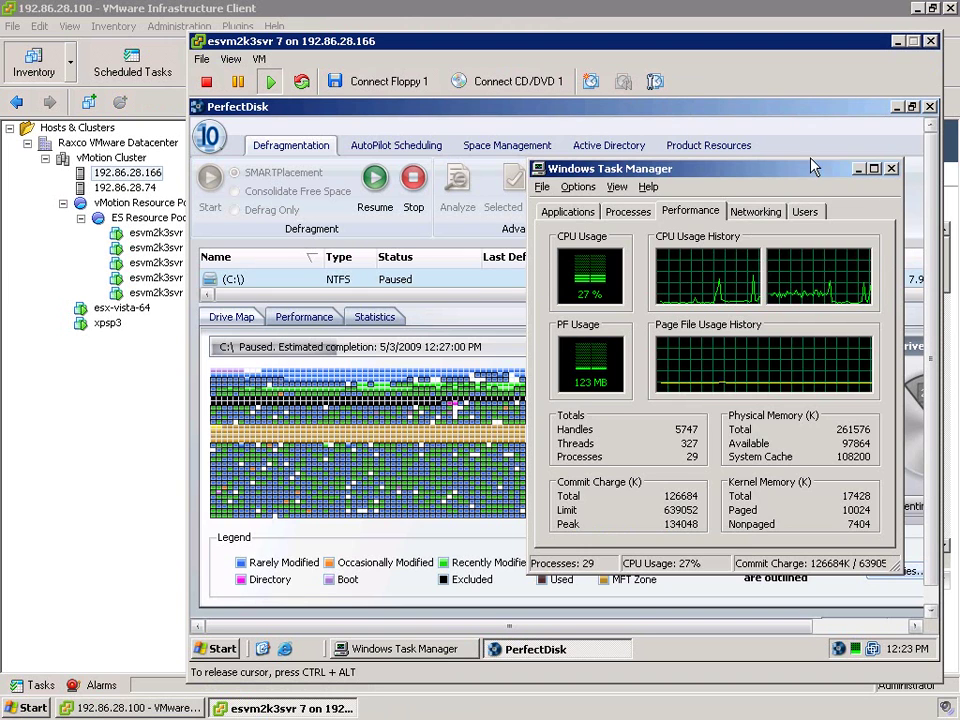
# Close Task Manager in the VM and view PerfectDisk's log of the StealthPatrol suspension
pyautogui.click(891, 168)
pyautogui.click(727, 185)
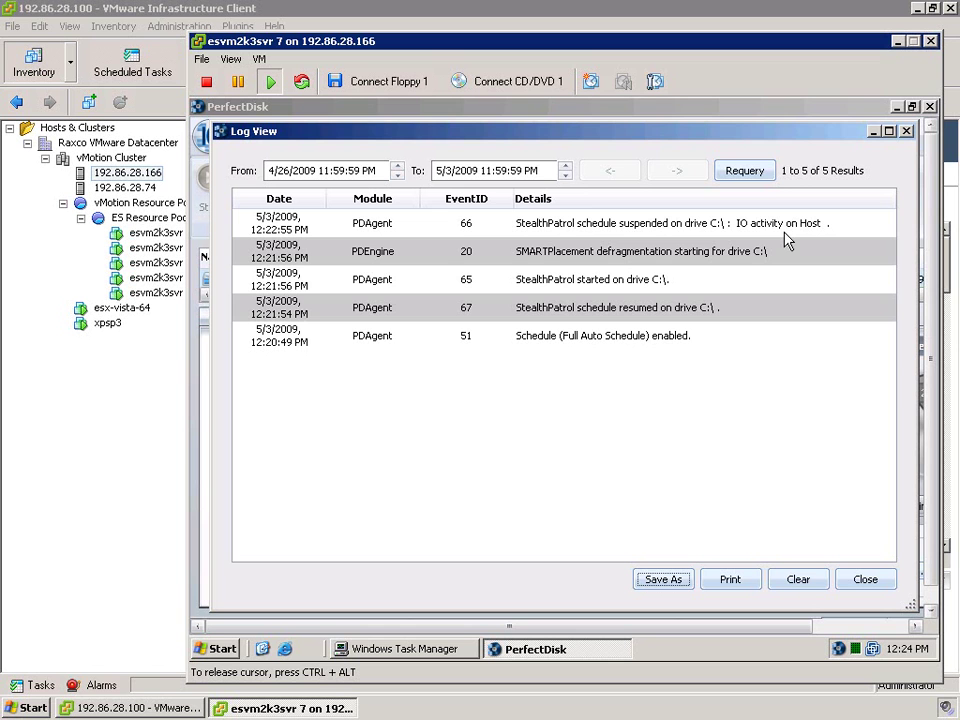
# Close PerfectDisk's log, minimize the console, and view host 192.86.28.166's real-time CPU chart
pyautogui.click(906, 131)
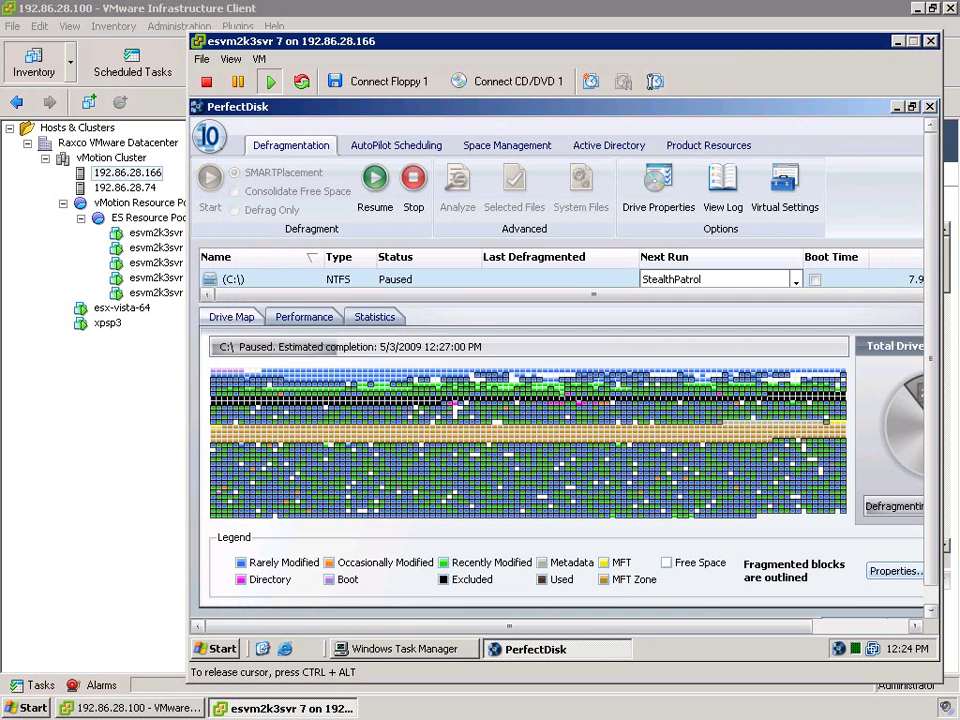
pyautogui.click(898, 42)
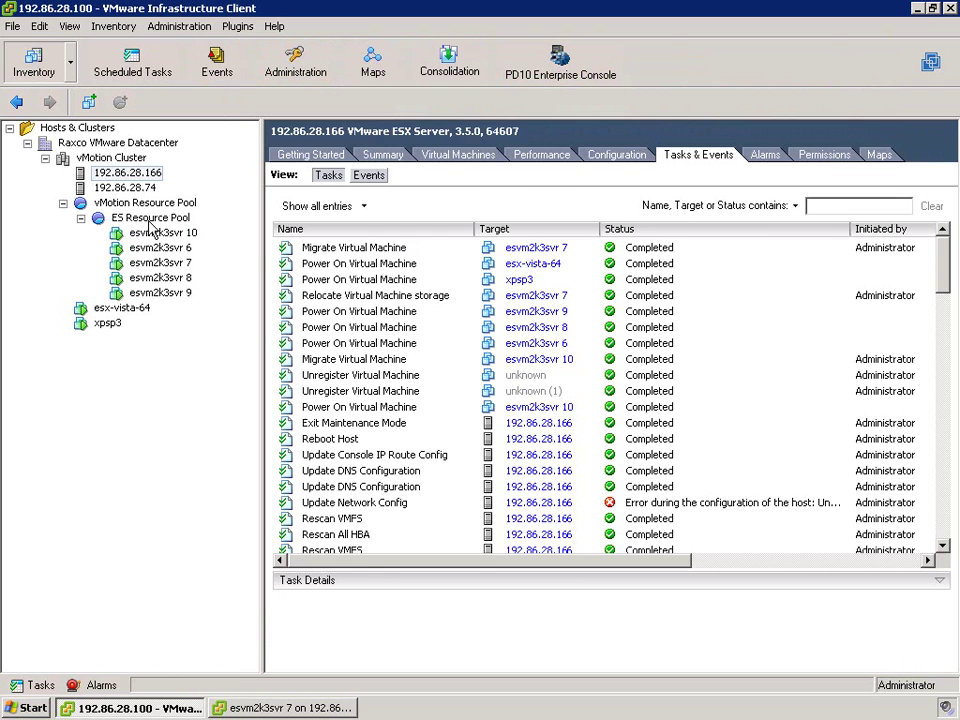
pyautogui.click(156, 264)
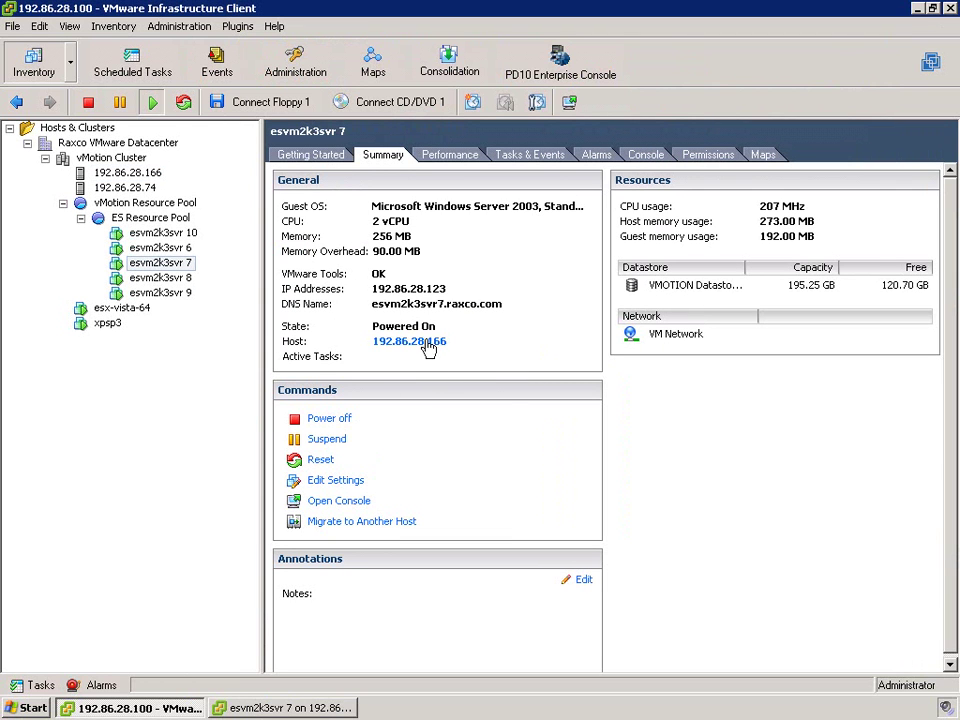
pyautogui.click(127, 172)
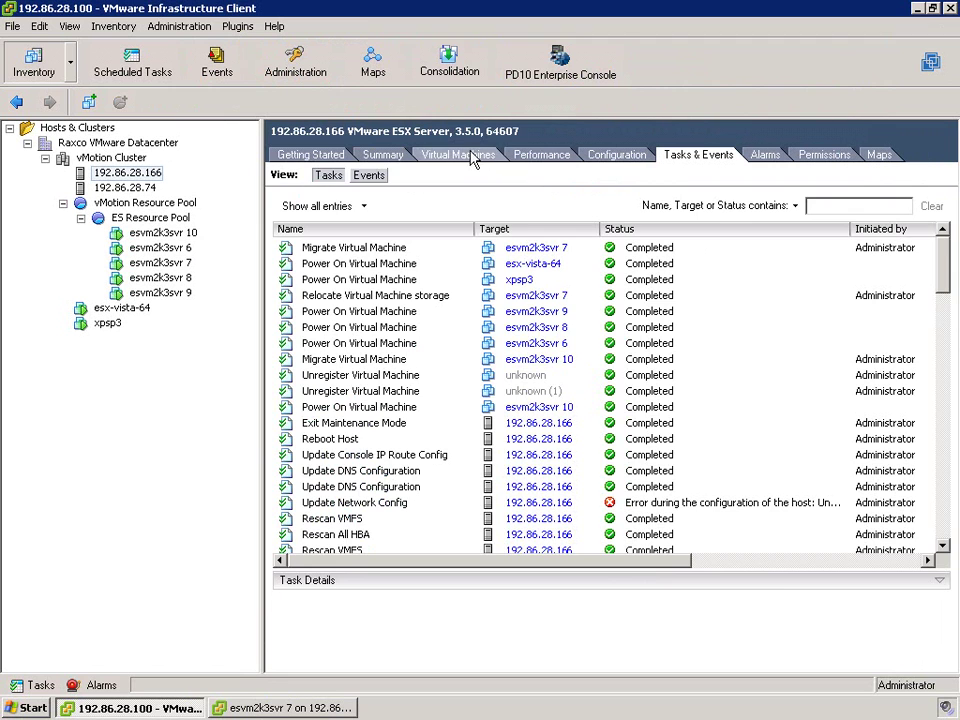
pyautogui.click(538, 155)
pyautogui.moveTo(537, 376)
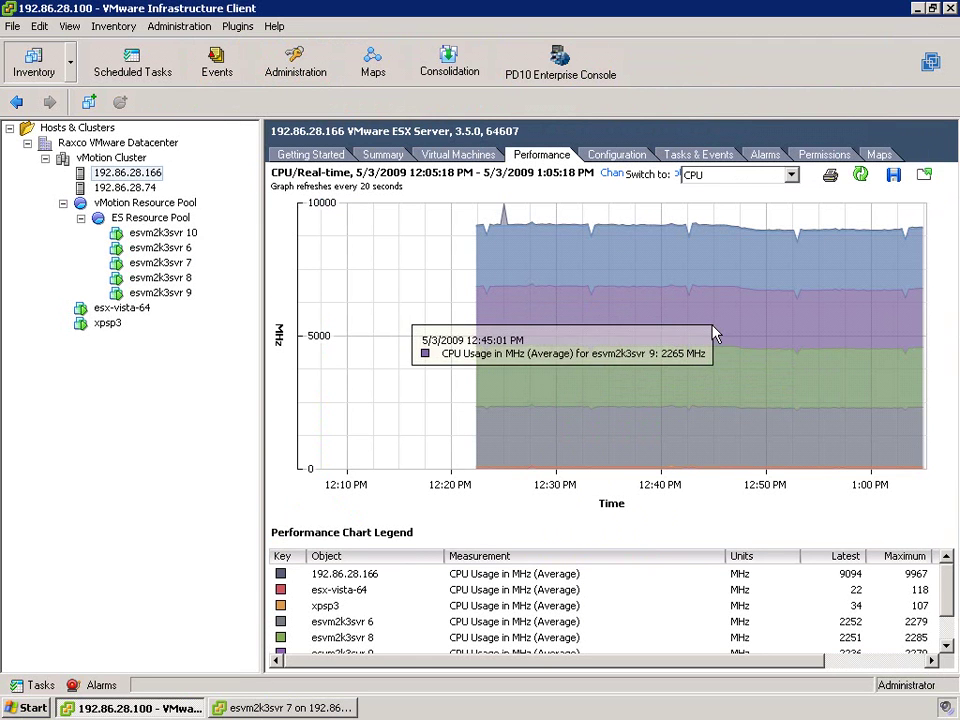
# Migrate esvm2k3svr 7 back to host 192.86.28.74 at High Priority
pyautogui.click(135, 262)
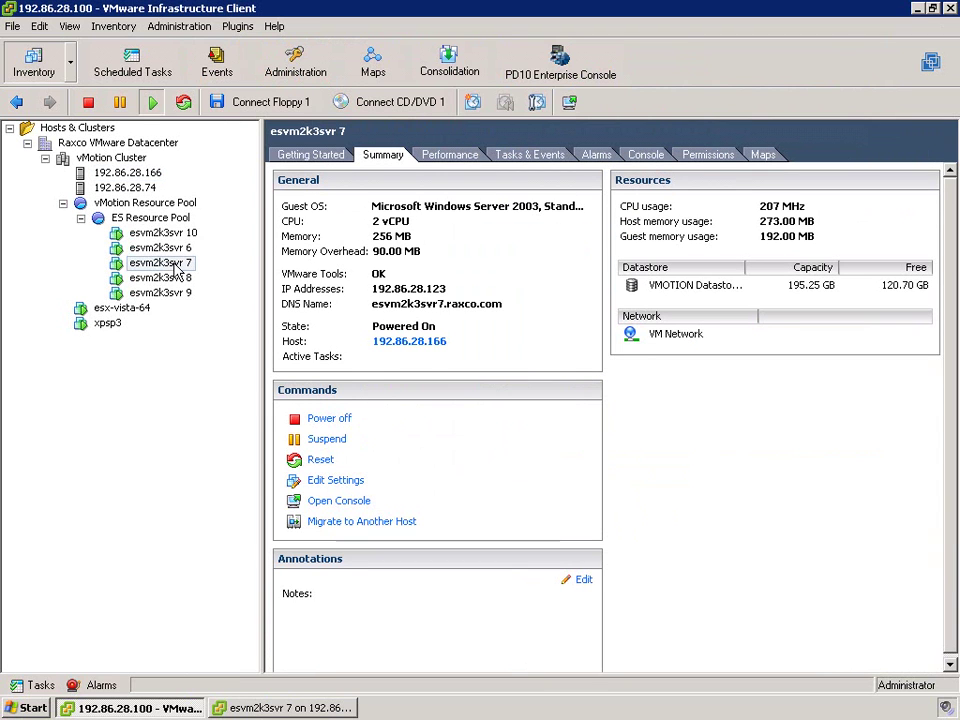
pyautogui.moveTo(118, 262); pyautogui.dragTo(123, 194)
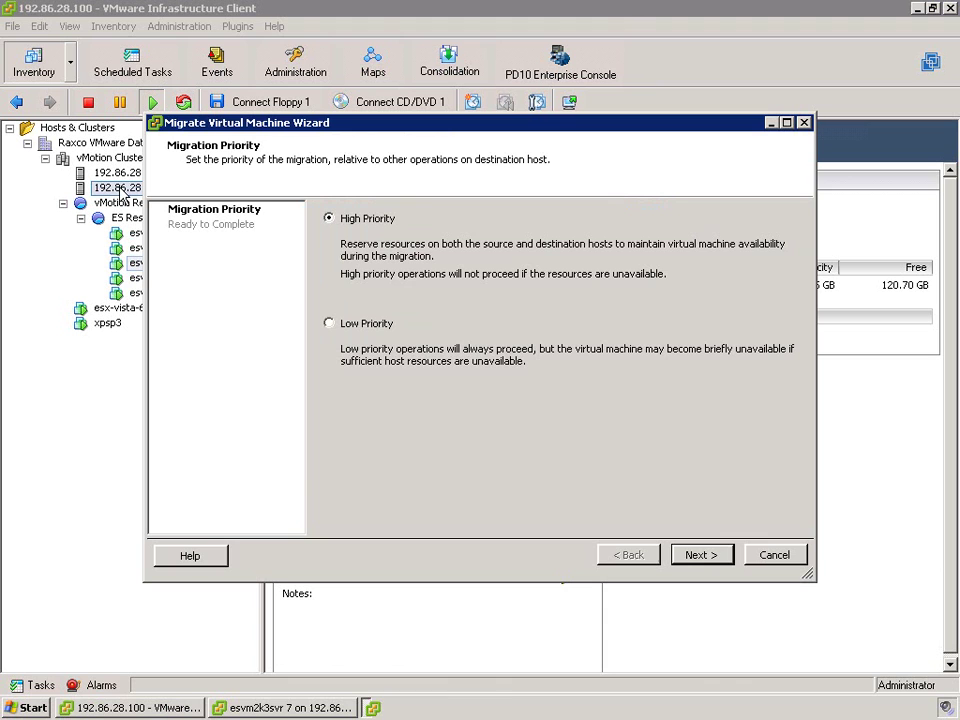
pyautogui.click(702, 555)
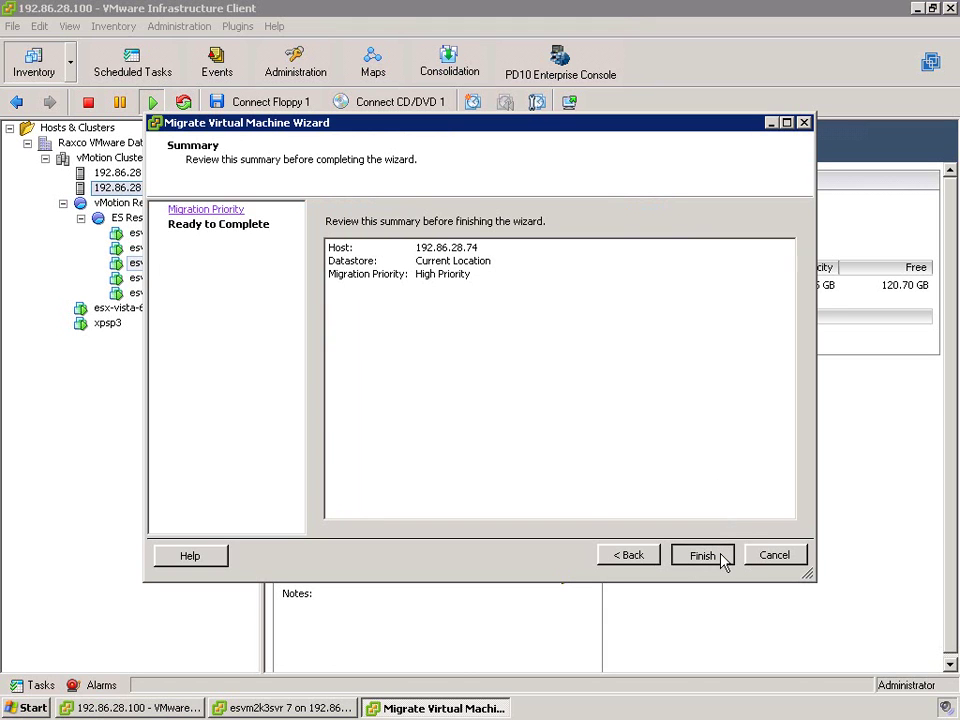
pyautogui.click(726, 555)
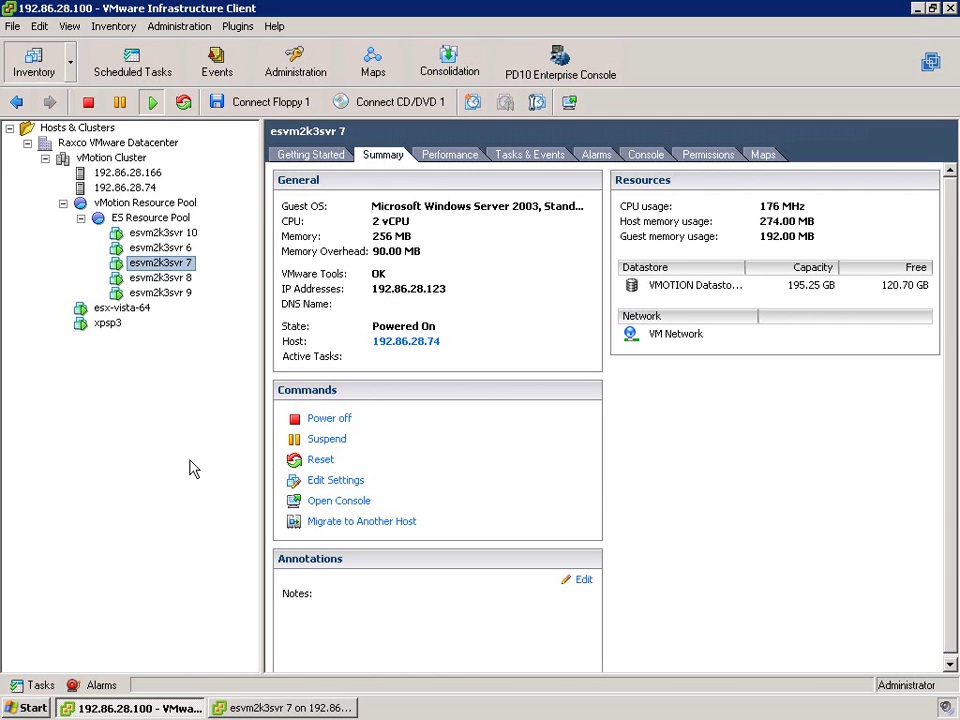
# Check host 192.86.28.74's virtual machines and recent tasks, then reopen the esvm2k3svr 7 console
pyautogui.click(147, 189)
pyautogui.click(698, 155)
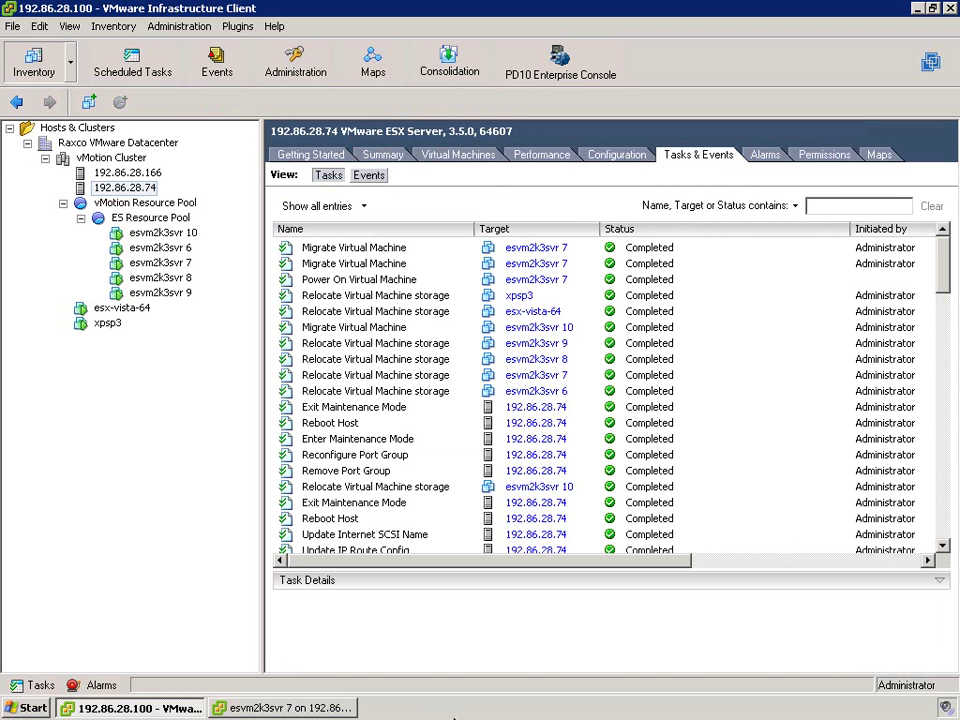
pyautogui.click(237, 710)
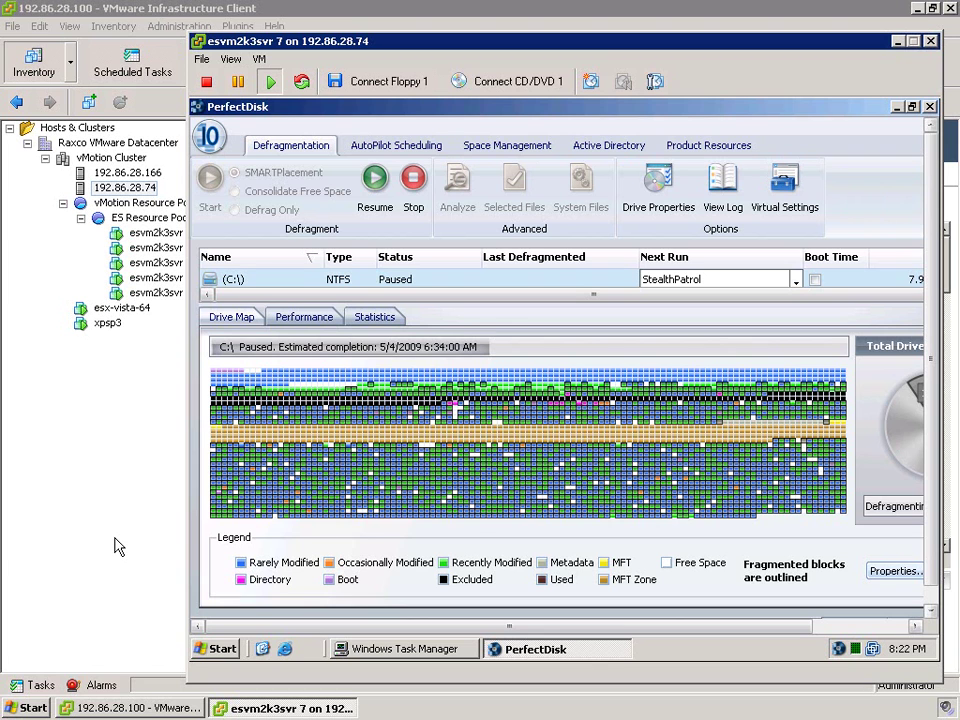
pyautogui.click(117, 546)
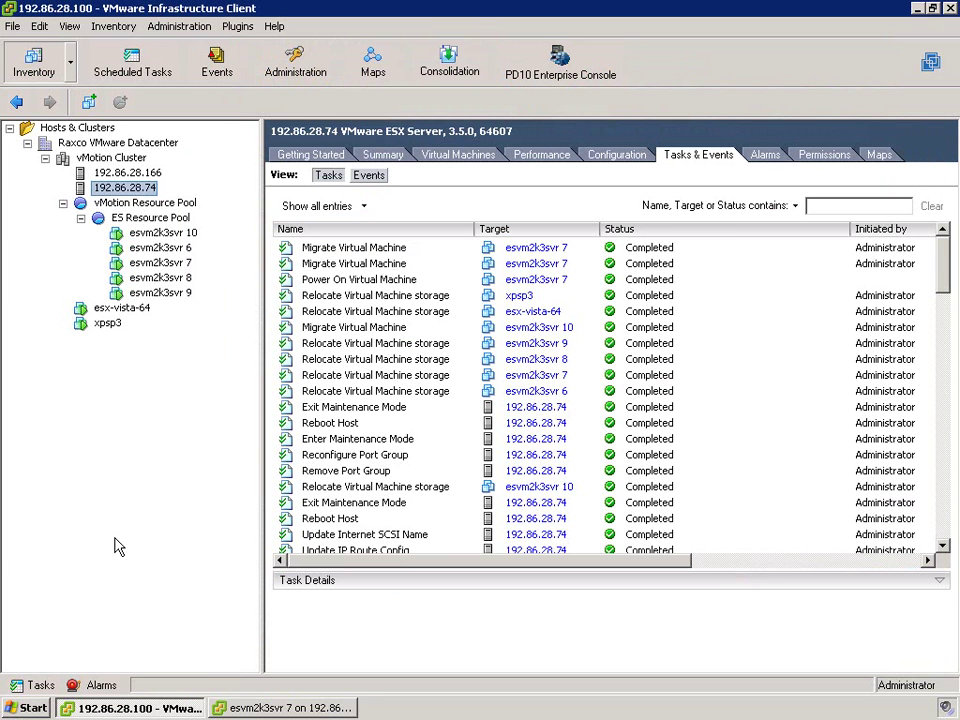